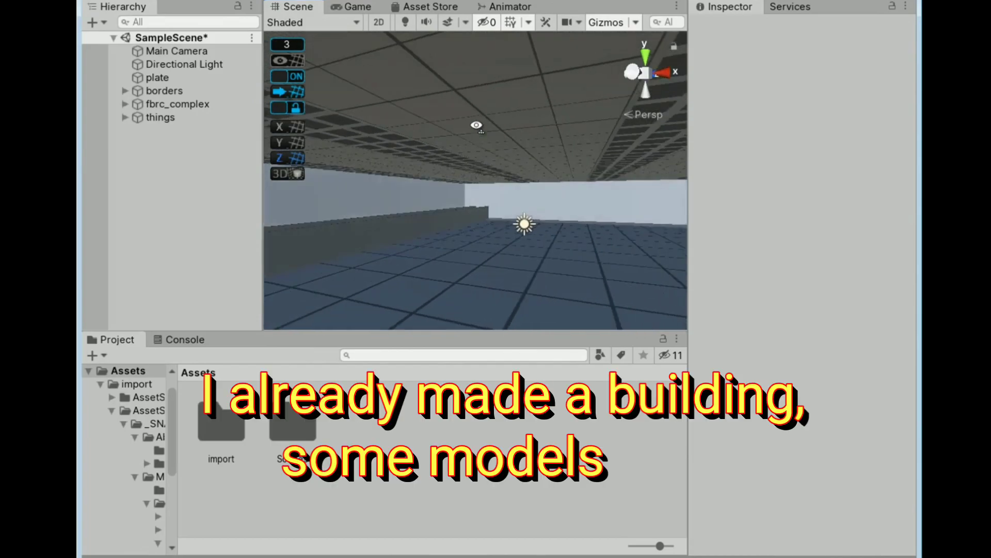
Examine the plate, its borders, and the floor and wall groups inside fbrc_complex
key("s")
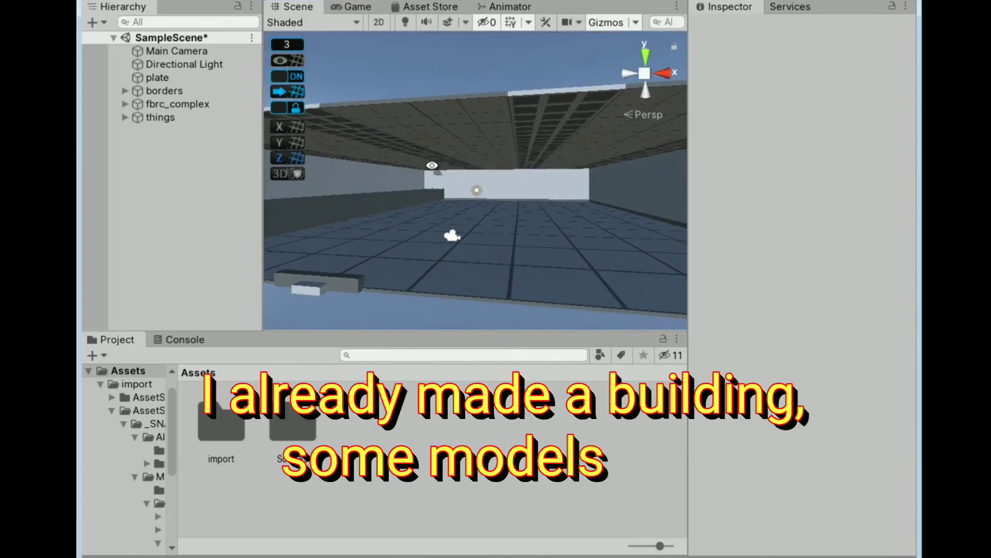
left_click(168, 79)
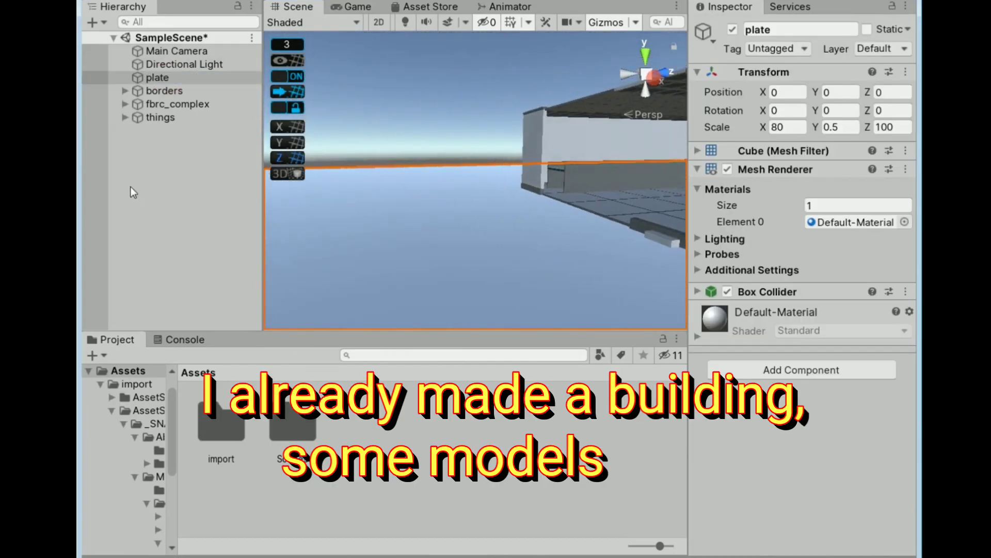
key("f")
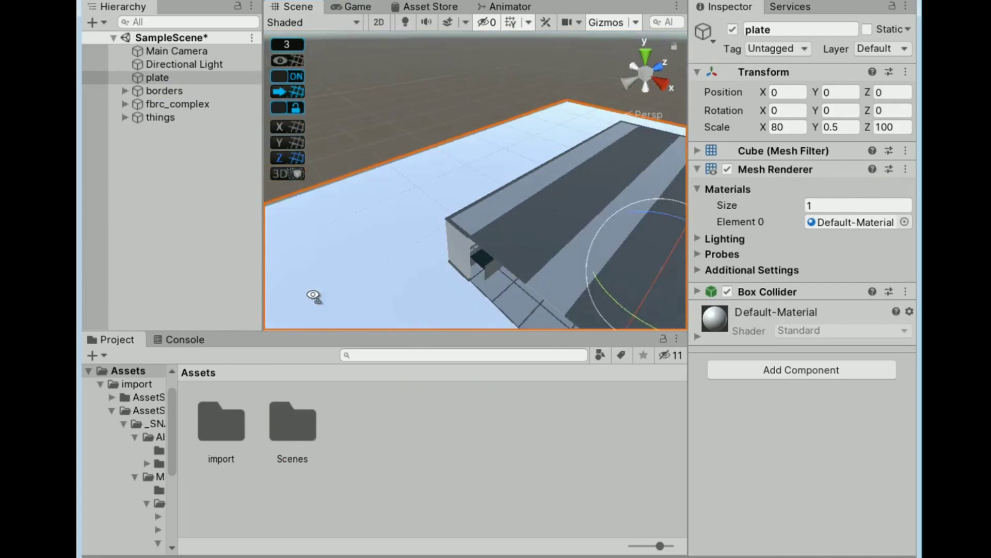
right_click_drag(427, 172, 436, 173)
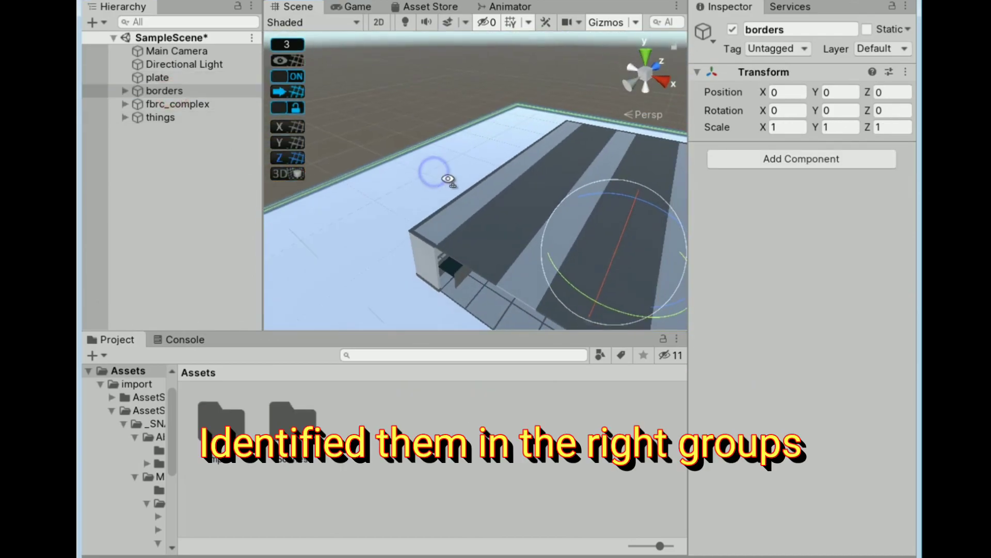
left_click(173, 103)
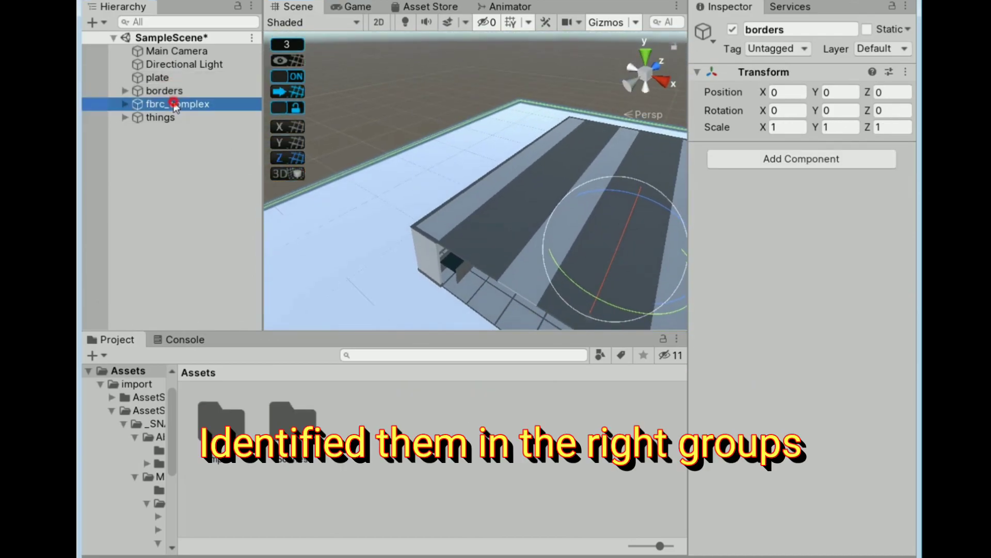
left_click(125, 103)
right_click_drag(387, 168, 560, 65)
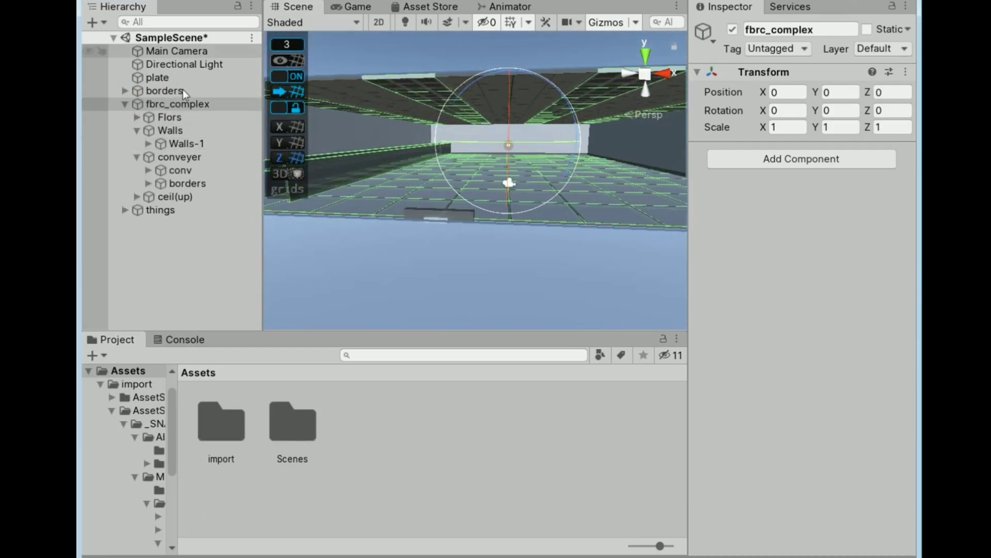
double_click(183, 117)
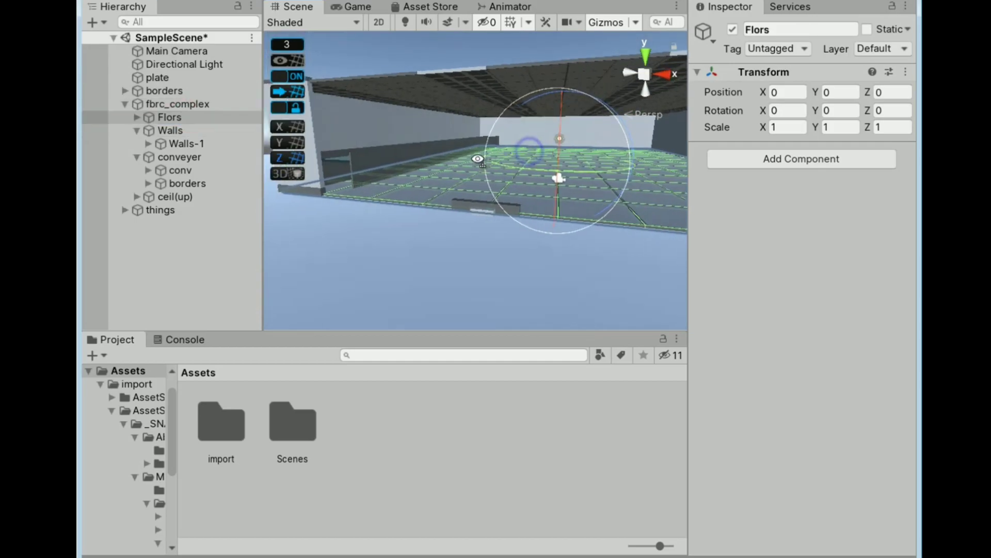
double_click(195, 130)
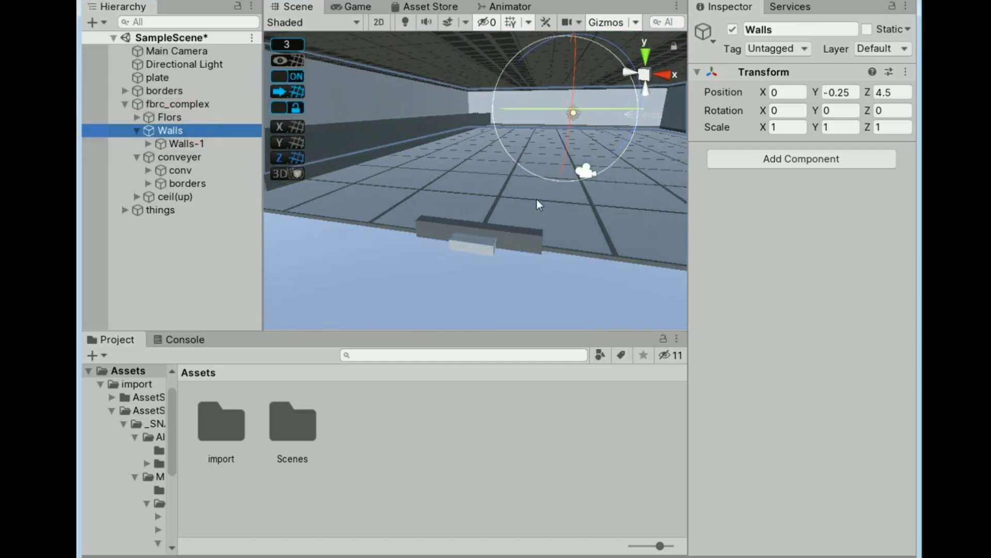
right_click_drag(381, 150, 413, 150)
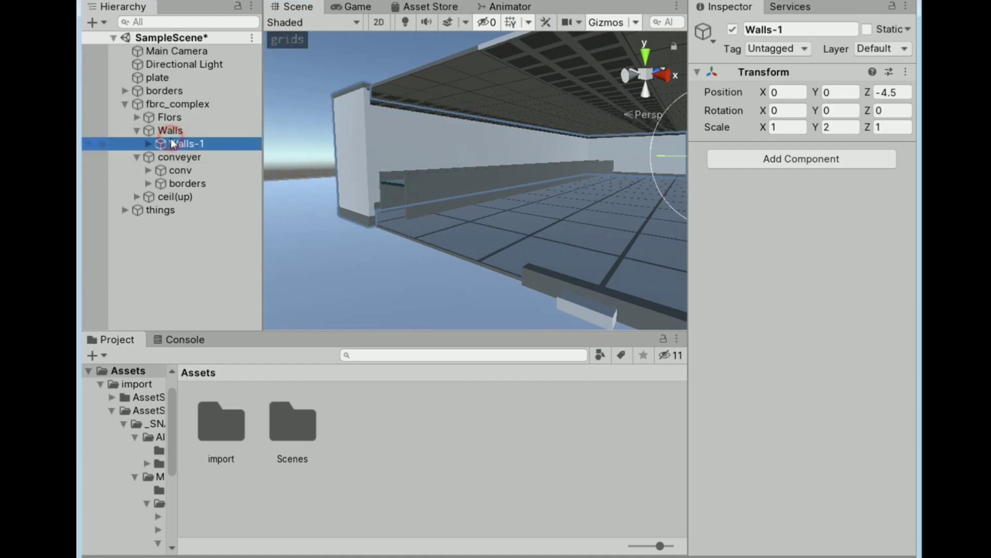
Examine the conveyer group with its conv and borders parts, the ceil(up) group and the things group
double_click(198, 158)
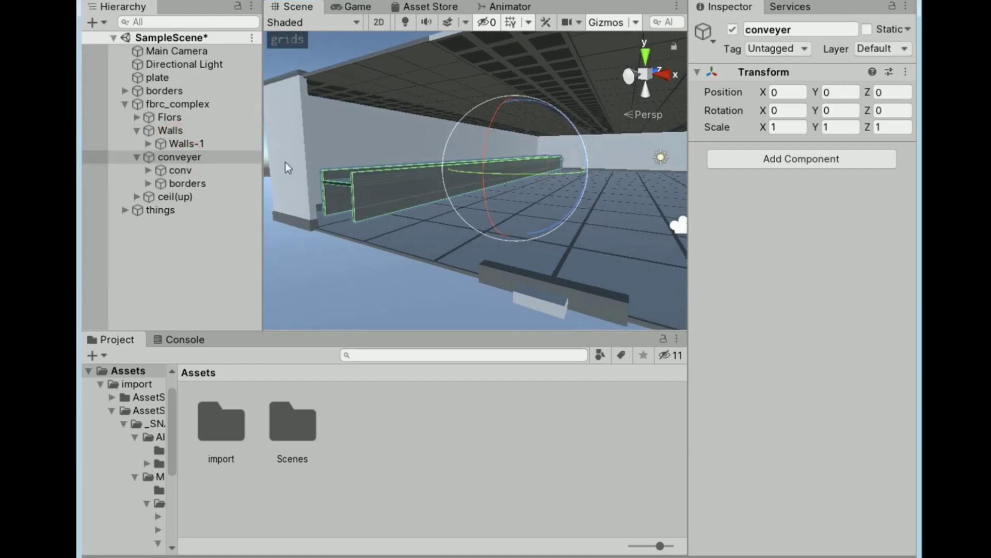
left_click(197, 169)
left_click(191, 184)
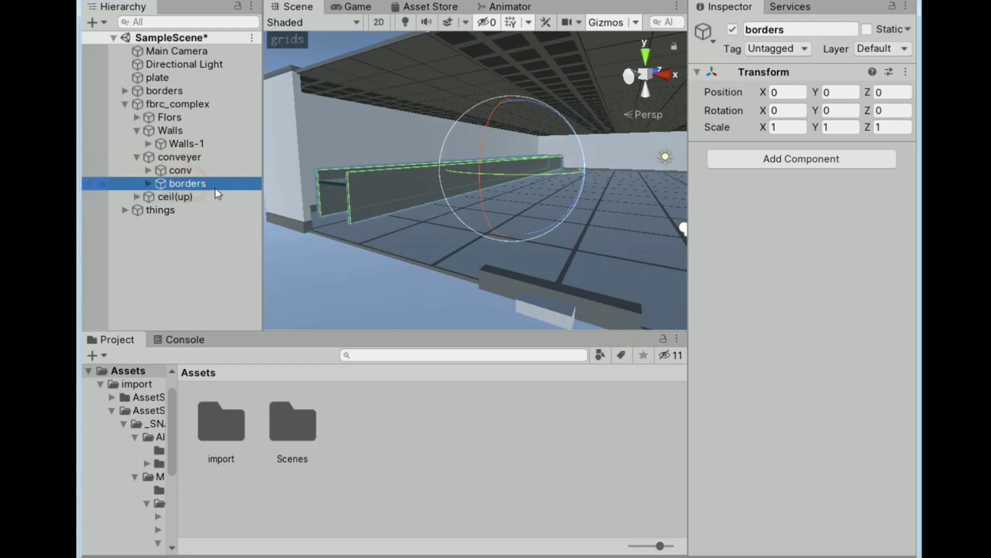
left_click(186, 199)
right_click_drag(414, 234, 488, 238)
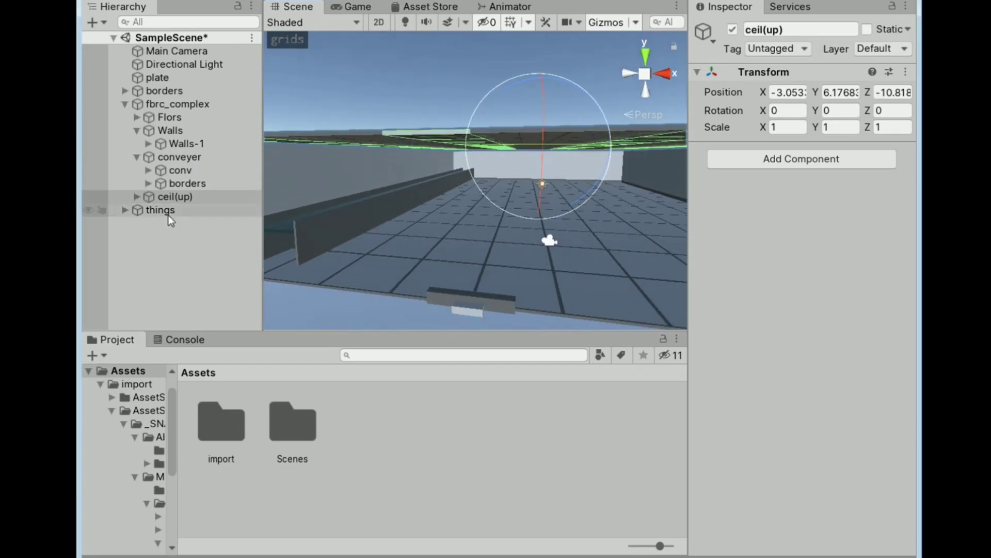
right_click_drag(381, 200, 457, 312)
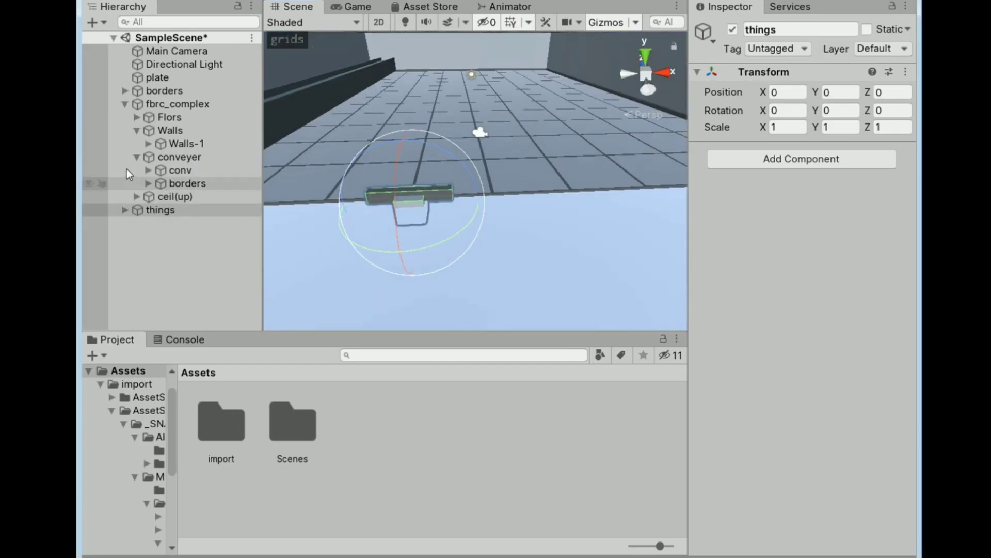
left_click(124, 104)
right_click_drag(531, 181, 472, 65)
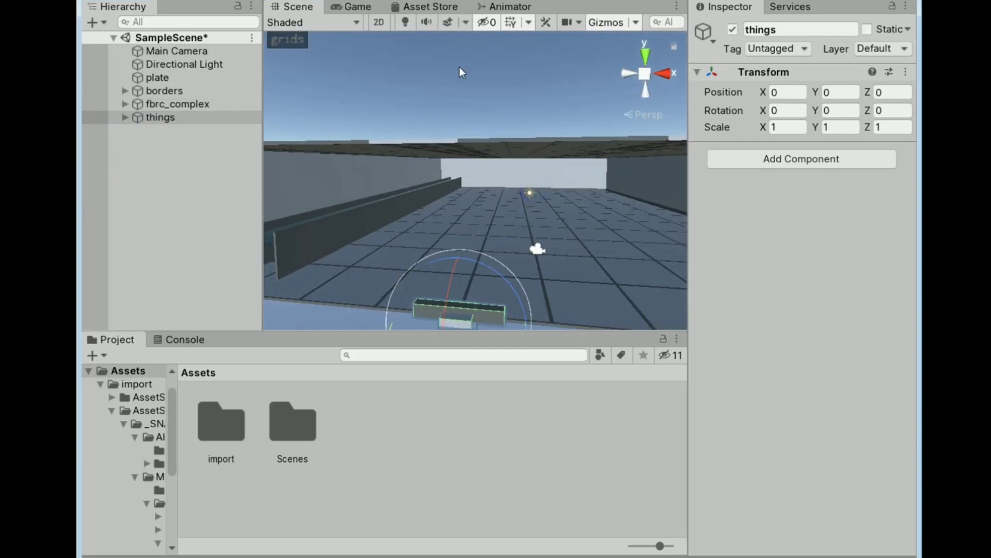
left_click(451, 70)
right_click_drag(504, 199, 456, 218)
key("w")
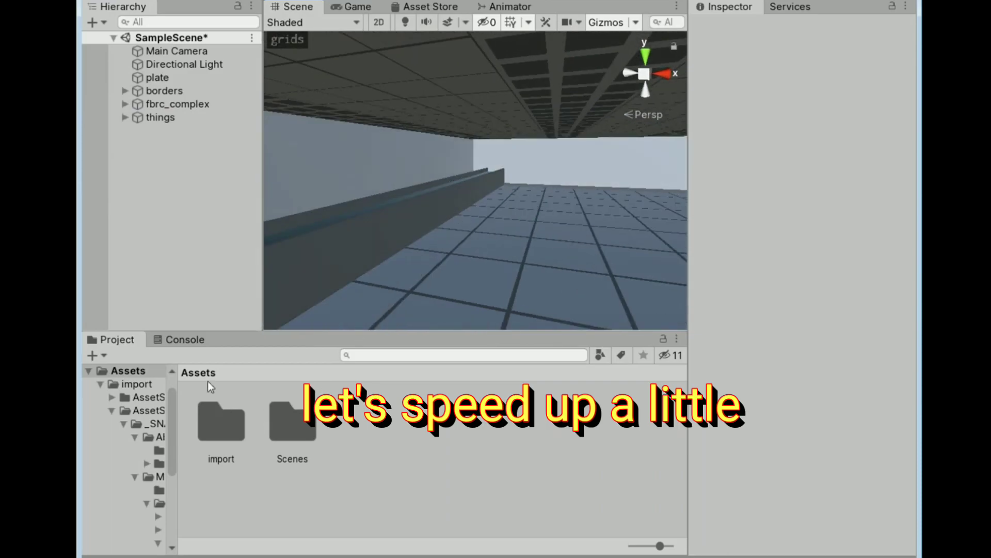
Open the import/Blender/edited asset folder and inspect the type1, type2 and type3 prefabs
double_click(221, 423)
double_click(221, 423)
double_click(289, 421)
left_click(215, 421)
left_click(277, 372)
double_click(217, 421)
left_click(218, 421)
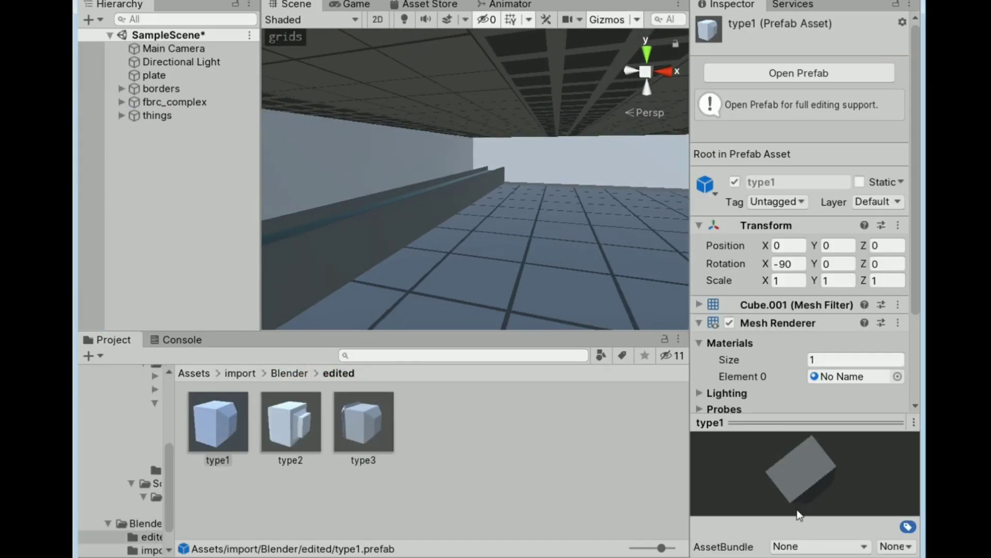
left_click(356, 422)
left_click(289, 423)
Place the type1 prefab on the conveyor belt near its far end
right_click_drag(491, 150, 295, 146)
left_click(310, 217)
key("f")
left_click(177, 169)
right_click_drag(372, 248, 396, 289)
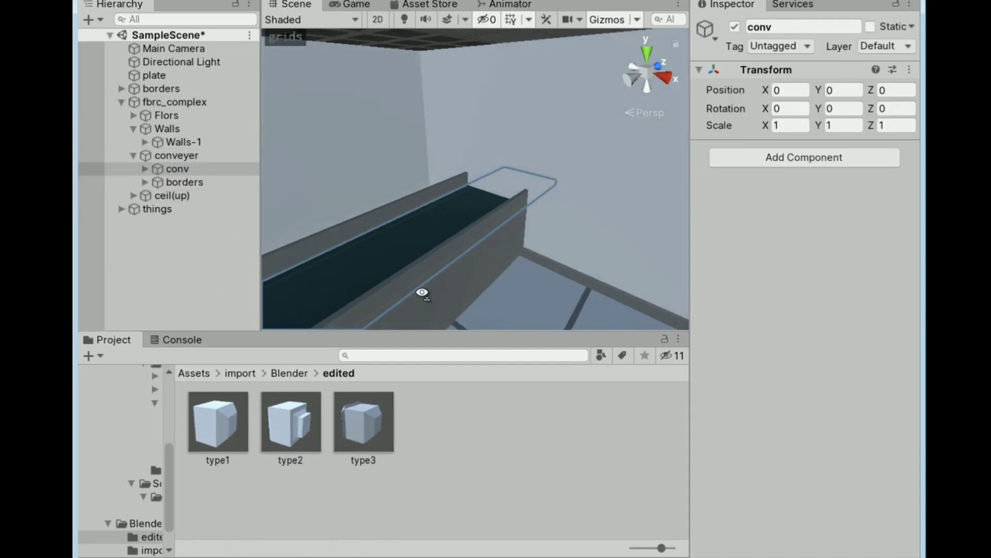
left_click(189, 413)
left_click_drag(189, 414, 439, 217)
Set the placed type1 part's scale to 0.5 on all axes
double_click(790, 140)
type("0.5")
key("Tab")
type("0.5")
key("Tab")
type("0.5")
right_click_drag(481, 242, 501, 253)
Add a 3D cube to the scene and set its X position to 0
left_click(86, 21)
left_click(122, 69)
left_click(253, 69)
left_click(790, 91)
type("0")
Move the cube up to the type1 part on the conveyor and assign it the Yellow_snaps002 material
right_click_drag(448, 157, 434, 78)
left_click_drag(496, 150, 362, 178)
right_click_drag(361, 178, 199, 190)
left_click_drag(671, 133, 463, 166)
right_click_drag(396, 175, 516, 171)
left_click_drag(569, 150, 572, 142)
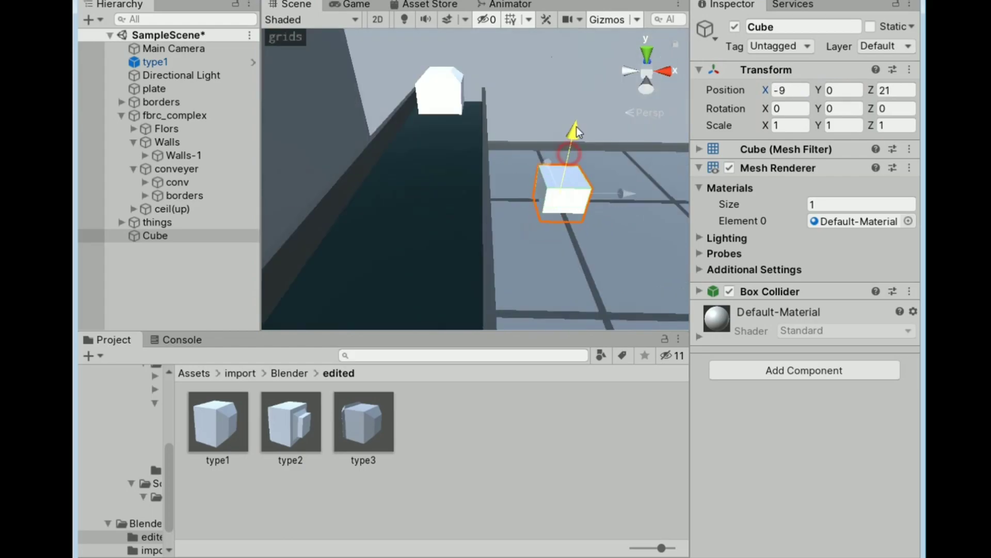
right_click_drag(559, 142, 552, 155)
left_click_drag(504, 154, 506, 163)
left_click_drag(577, 196, 565, 197)
left_click(908, 221)
left_click_drag(423, 161, 416, 178)
Make the cube a child of type1, set its local X position to 0 and adjust its local Y position
double_click(170, 237)
left_click_drag(171, 236, 156, 62)
left_click(790, 91)
type("0")
key("Tab")
type("0-0.1")
key("BackSpace")
type("45")
right_click_drag(464, 176, 455, 129)
Set type1's scale to 0.7 and the child cube's scale to 1
left_click(159, 62)
left_click(799, 143)
type("0.7")
left_click(902, 144)
type("0.7")
left_click(165, 76)
left_click(783, 126)
type("1")
left_click(885, 127)
Take the cube out of type1, move it upward, and make it a child of type1 again
left_click_drag(164, 76, 161, 271)
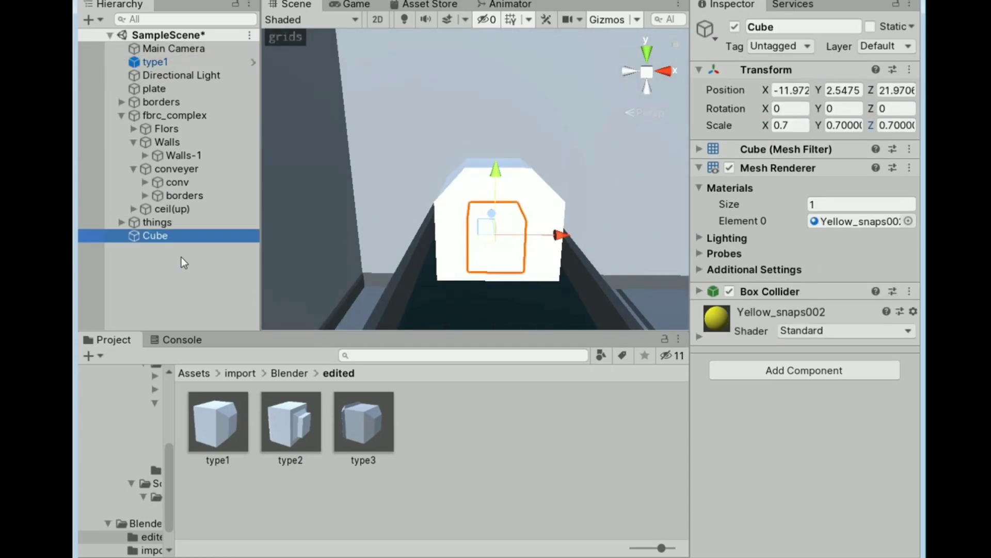
left_click_drag(198, 236, 156, 62)
right_click_drag(465, 175, 459, 155)
left_click_drag(164, 75, 160, 274)
mouse_move(465, 181)
right_mouse_down()
mouse_move(413, 155)
mouse_move(455, 181)
right_mouse_up()
left_click_drag(506, 162, 508, 138)
right_click_drag(452, 165, 490, 171)
left_click_drag(197, 236, 214, 63)
right_click_drag(476, 217, 464, 315)
Set the child cube's local Z position to 0
left_click(169, 65)
left_click(167, 76)
right_click_drag(330, 103, 315, 60)
left_click(896, 91)
type("0")
right_click_drag(610, 206, 609, 170)
Set the type1 prefab asset's scale to 0.7 on all axes and rescale the type2 prefab asset
left_click(165, 62)
left_click(805, 63)
left_click(291, 421, "ctrl")
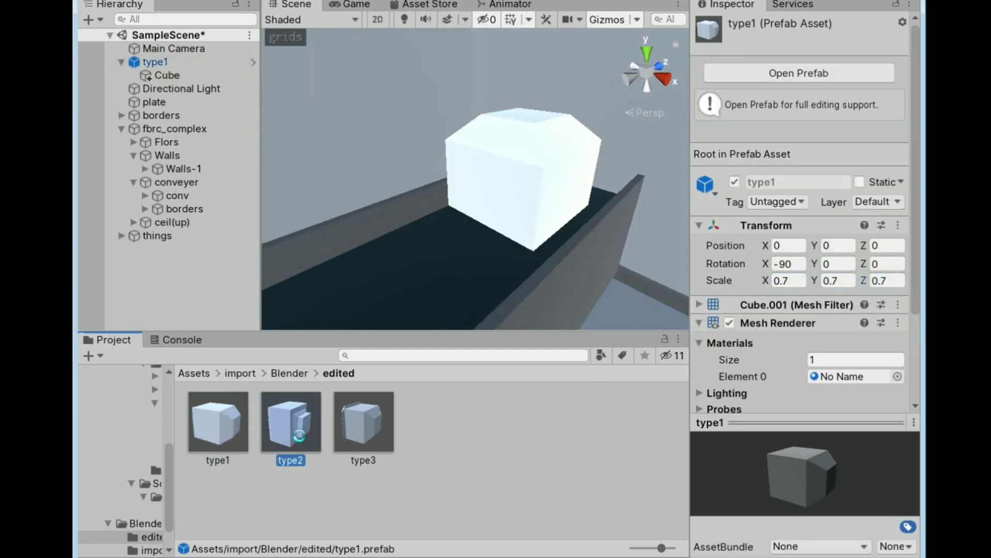
left_click(789, 280)
type("0.")
Raise the child cube above the type1 part and assign it the MachineOrange_snaps002 material
right_click_drag(535, 270, 571, 208)
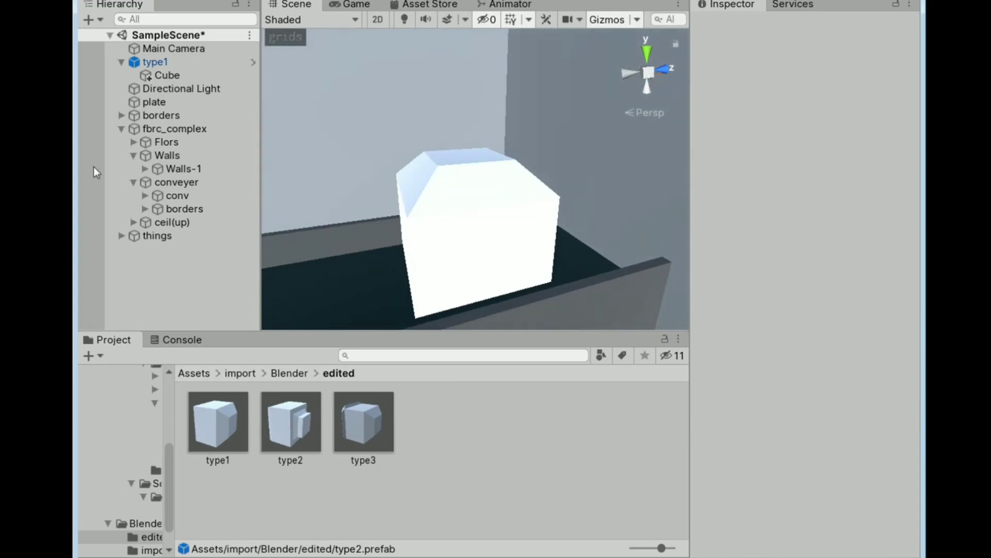
left_click(471, 64)
left_click(908, 221)
scroll(603, 316, "up", 5)
left_click(518, 317)
left_click(587, 317)
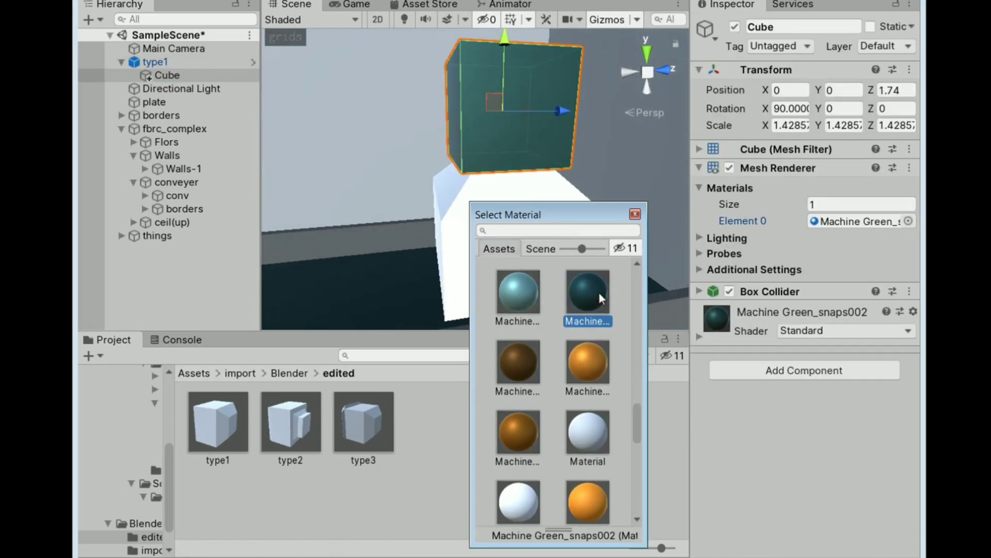
left_click(587, 385)
Set the child cube's scale to 1 on all axes and lower it to a local Z position of 1.39
left_click(792, 125)
scroll(493, 138, "down", 3)
right_click_drag(493, 138, 296, 246)
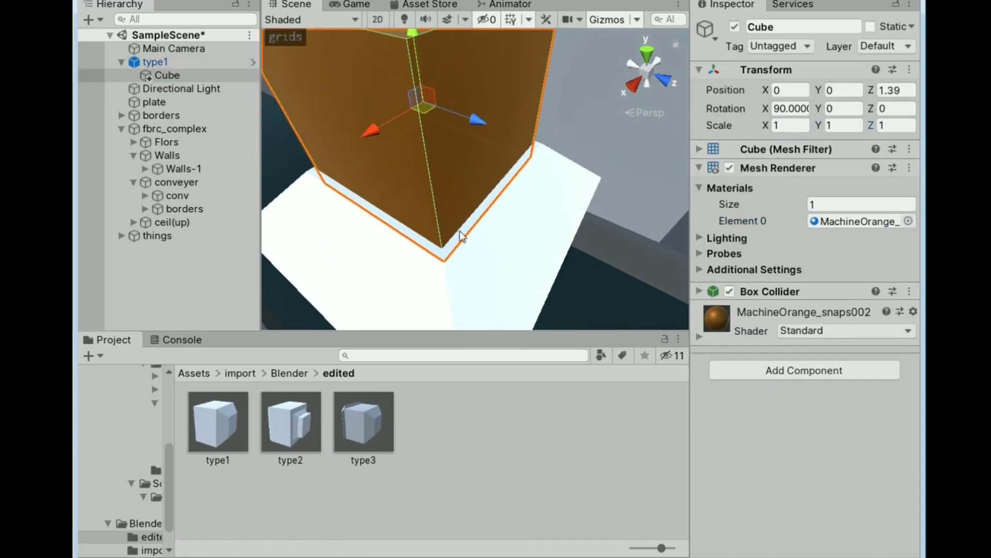
Assign a blue material to the type1 part beneath the orange cube
left_click(391, 172)
left_click(908, 236)
left_click(516, 331)
scroll(587, 413, "down", 3)
left_click(587, 444)
scroll(586, 414, "down", 3)
left_click(587, 444)
left_click_drag(490, 153, 528, 129)
double_click(161, 76)
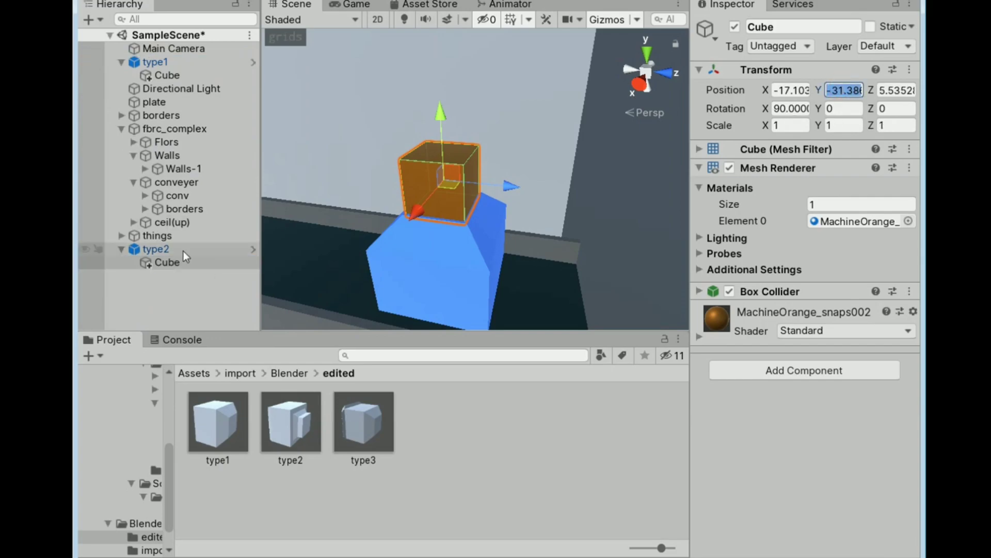
Try dividing the child cube's scale under type2 by 0.7, entering 1/0.7 for X and Y
double_click(155, 249)
right_click_drag(534, 207, 534, 204)
left_click(168, 262)
left_click(791, 90)
left_click_drag(425, 118, 253, 304, "alt")
left_click(798, 127)
type("1/0.7")
left_click(850, 126)
type("1/0.7")
left_click(893, 129)
type("/0.7")
Raise the child cube slightly above the type2 part, and undo the move together with the scale changes
left_click_drag(568, 279, 603, 203, "alt")
left_click(603, 202)
left_click(395, 155)
left_click_drag(393, 146, 392, 132)
key("ctrl+z")
key("ctrl+z")
key("ctrl+z")
key("ctrl+z")
Try enlarging the child cube's X scale by 0.07 and to 3, and undo both changes
left_click_drag(444, 170, 511, 183, "alt")
left_click(788, 126)
type("+0.07")
left_click_drag(449, 181, 455, 232, "alt")
left_click(792, 125)
type("3")
key("ctrl+z")
key("ctrl+z")
Move the cube out of the type2 object to the scene root and try adjusting its X scale
left_click_drag(568, 206, 387, 155, "alt")
left_click_drag(181, 263, 177, 256)
left_click(790, 127)
type("0")
key("BackSpace")
type("10")
key("BackSpace")
type("-0.45")
key("BackSpace")
key("BackSpace")
key("BackSpace")
key("BackSpace")
type("0.3")
key("BackSpace")
type("2")
Fine-tune the unparented cube's X scale to about 0.77, checking the part's shape in Blender on the way
right_click_drag(563, 191, 620, 206)
left_click(792, 125)
type("0.7")
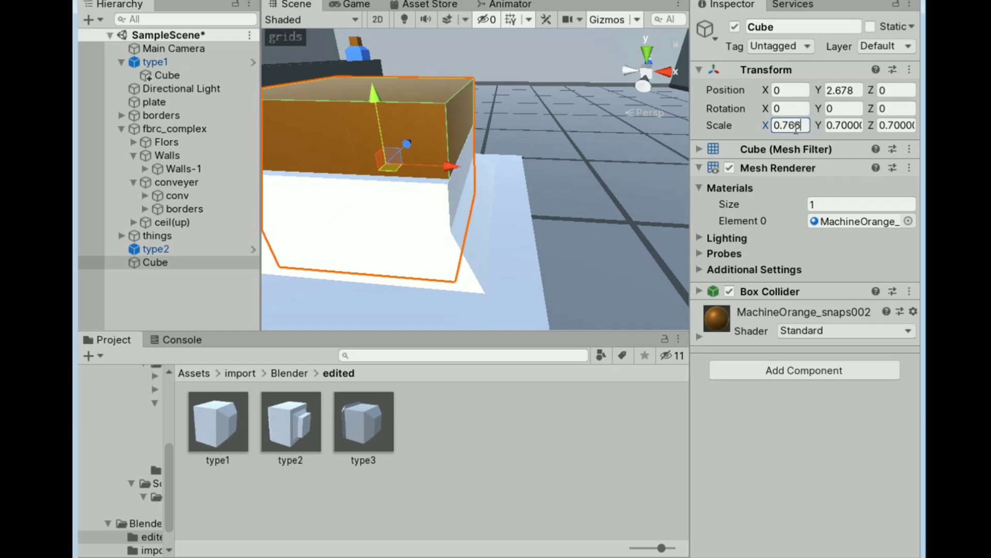
type("66")
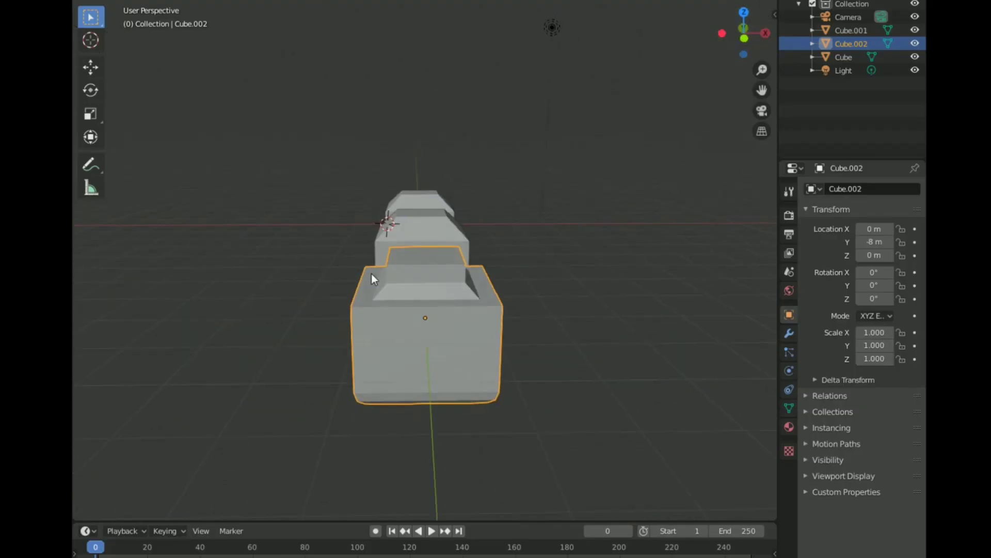
middle_click_drag(686, 50, 645, 57)
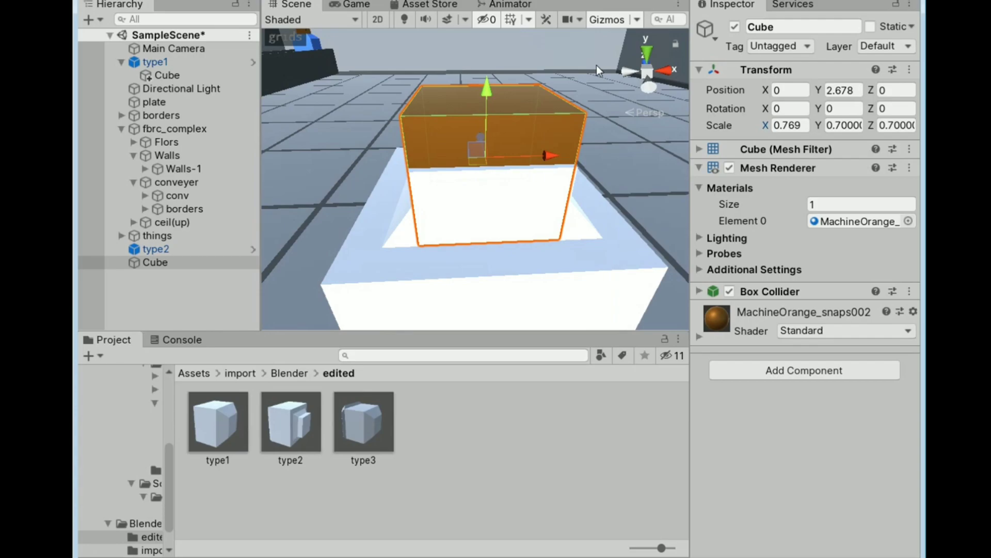
type("+0.4")
key("BackSpace")
type("045")
right_click_drag(516, 206, 289, 165)
left_click_drag(806, 126, 794, 129)
type("69")
mouse_move(495, 201)
right_mouse_down()
mouse_move(489, 249)
mouse_move(509, 197)
right_mouse_up()
left_click_drag(789, 126, 812, 126)
type("69999")
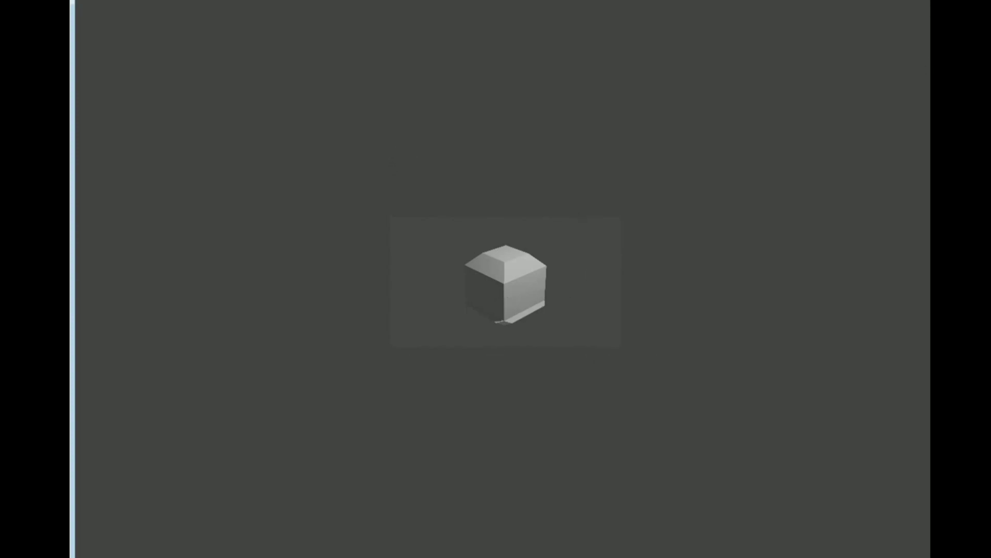
Switch to Blender and examine the rendered part and its mesh from above and from the hollow underside
scroll(498, 322, "up", 4)
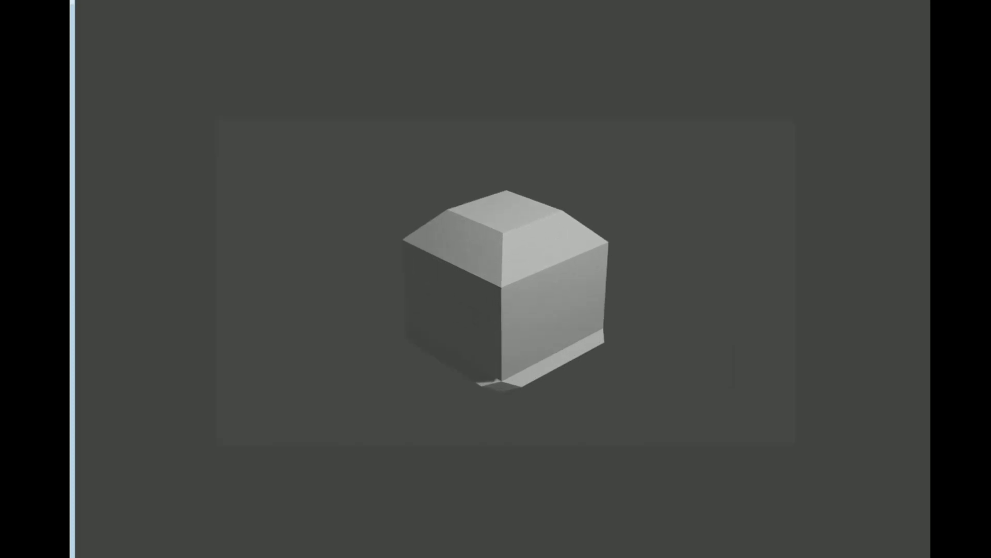
mouse_move(469, 557)
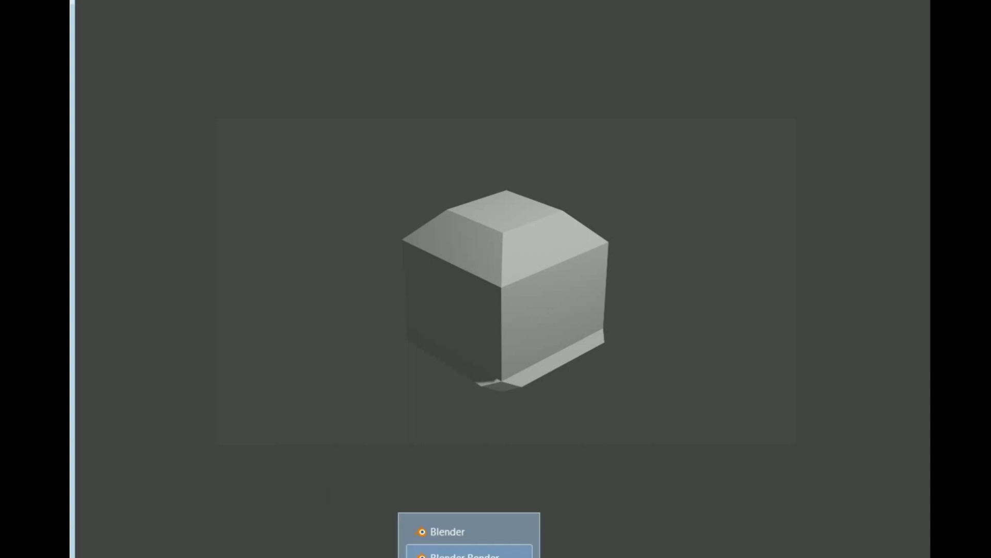
left_click(480, 533)
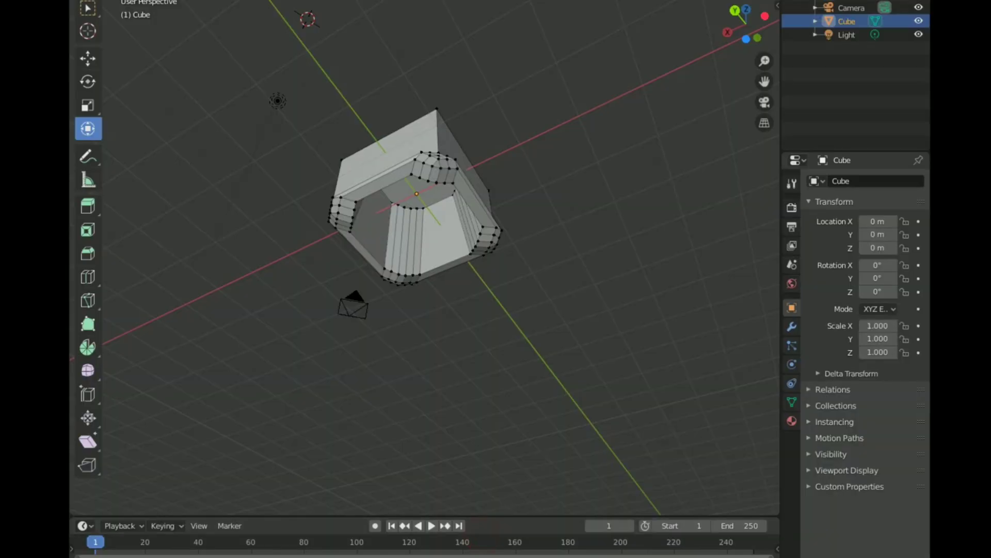
mouse_move(469, 557)
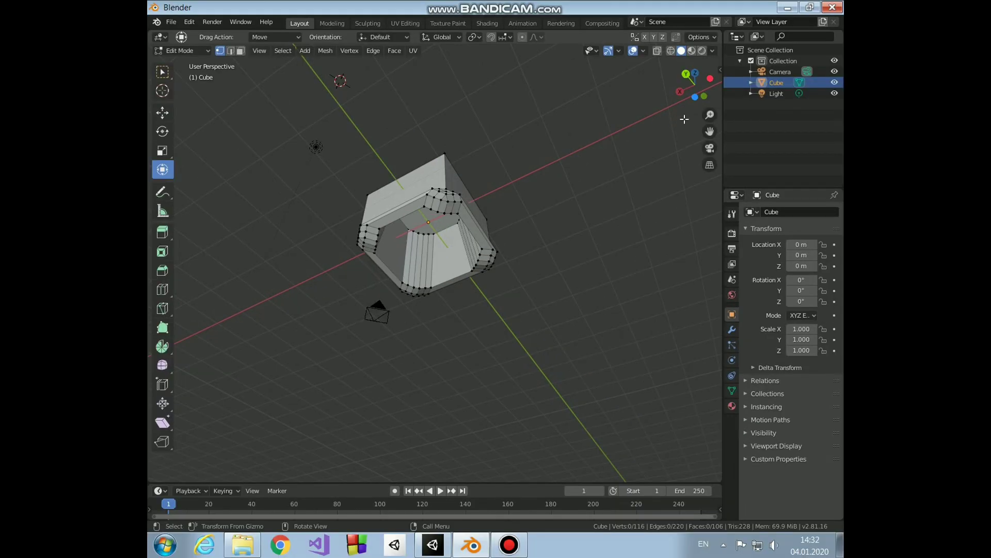
mouse_move(692, 94)
left_mouse_down()
mouse_move(677, 152)
mouse_move(692, 87)
left_mouse_up()
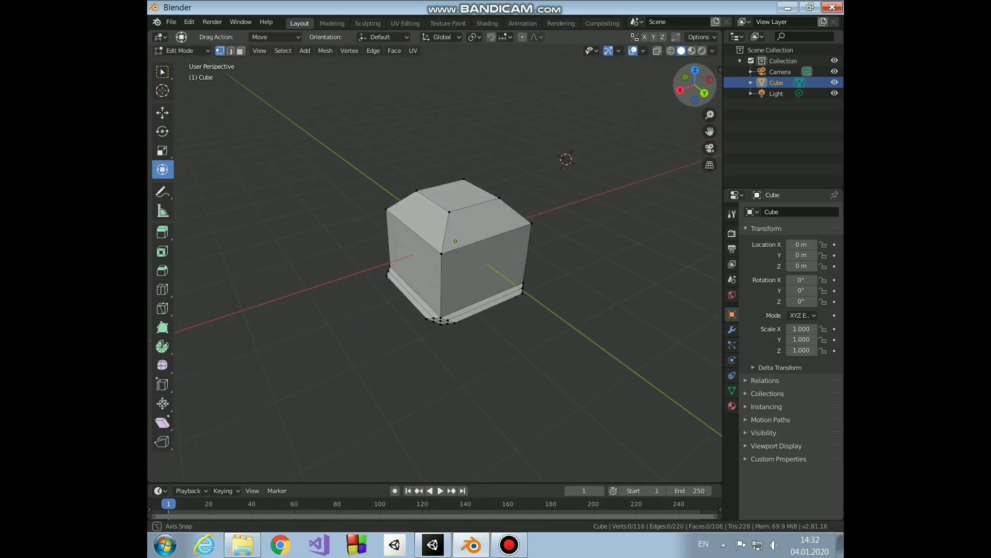
left_click_drag(692, 93, 679, 10)
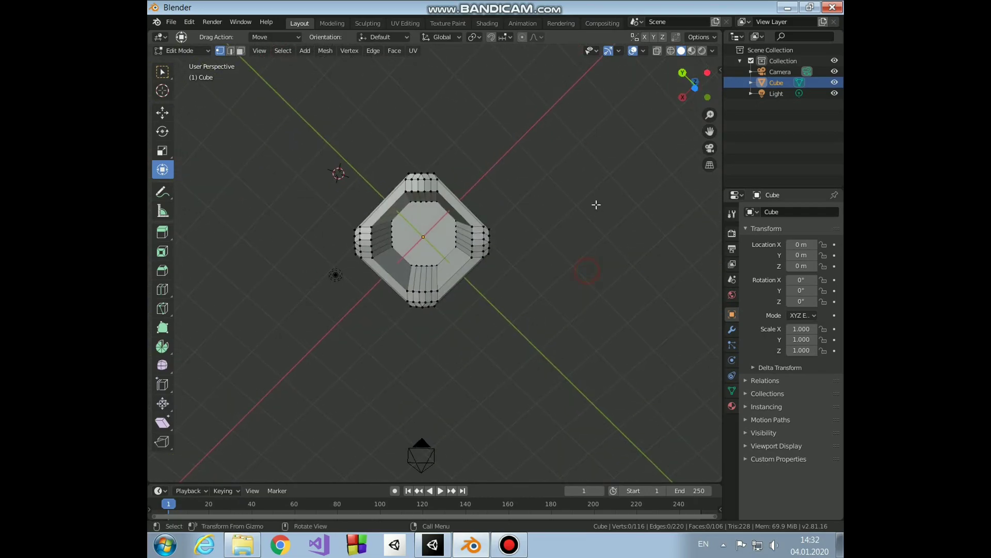
left_click_drag(671, 88, 694, 85)
left_click_drag(671, 36, 511, 151)
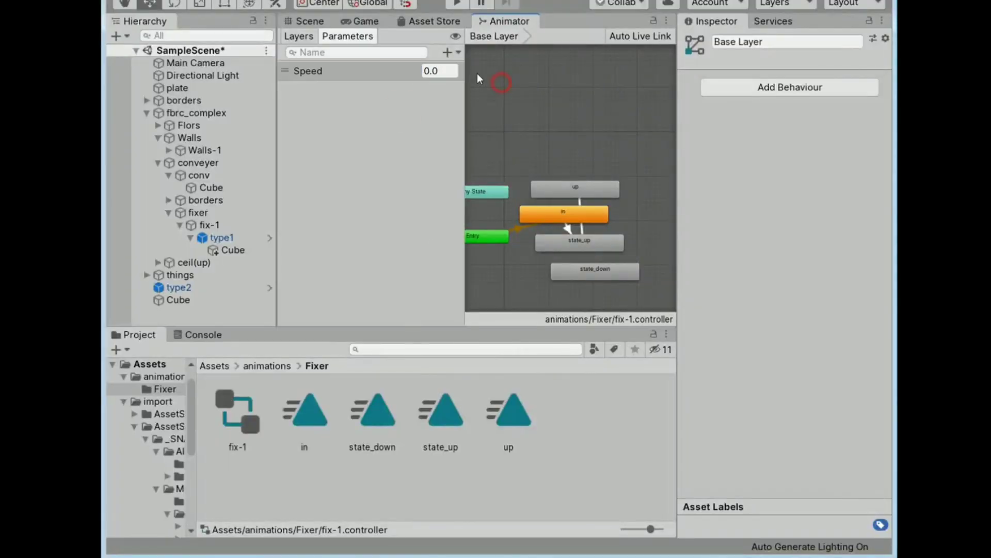
Add bool parameters named Up and Down to the fix-1 animator controller
type("Up")
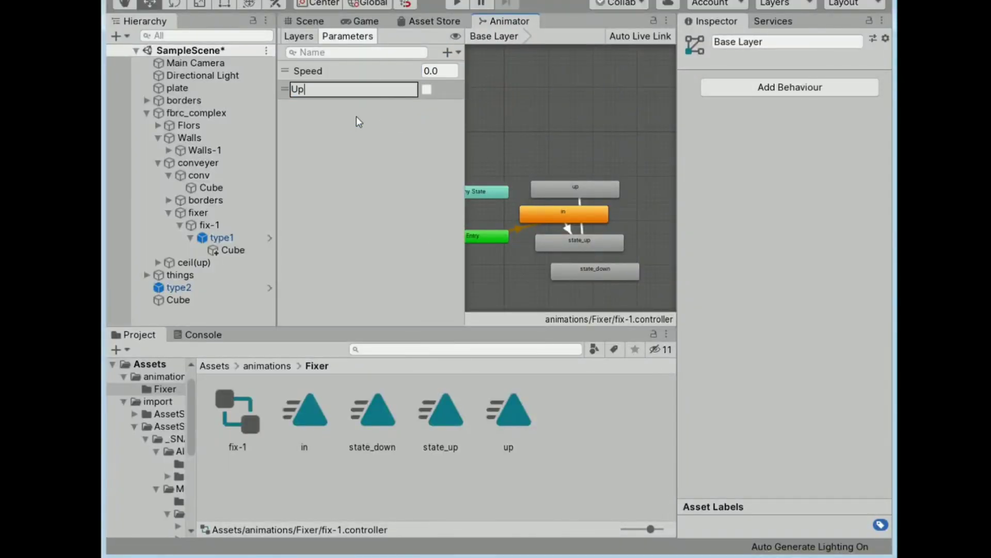
left_click(452, 52)
left_click(488, 84)
type("Down")
Add a condition based on the Up parameter to the transition from state_up to up
left_click(847, 387)
left_click(773, 367)
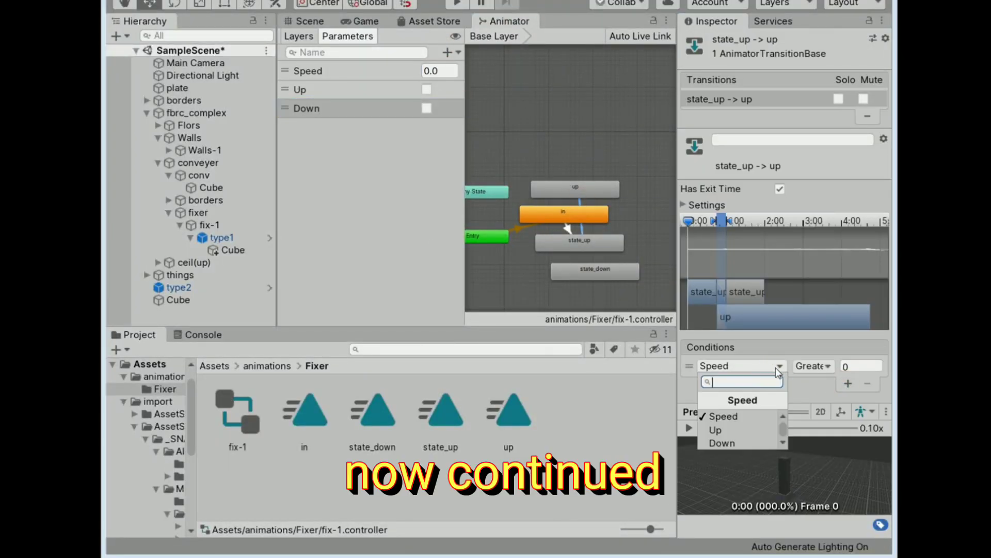
left_click(718, 429)
Duplicate the up state as a state named Down and place it beside the original
left_click(596, 183)
key("ctrl+d")
left_click_drag(596, 184, 677, 198)
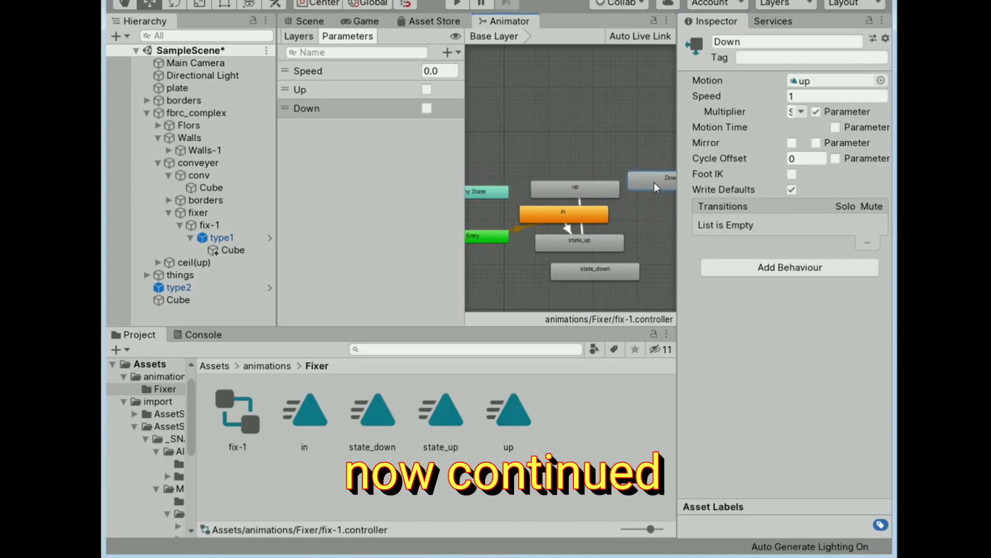
middle_click_drag(604, 244, 550, 225)
scroll(549, 225, "down", 1)
left_click(618, 174)
key("Delete")
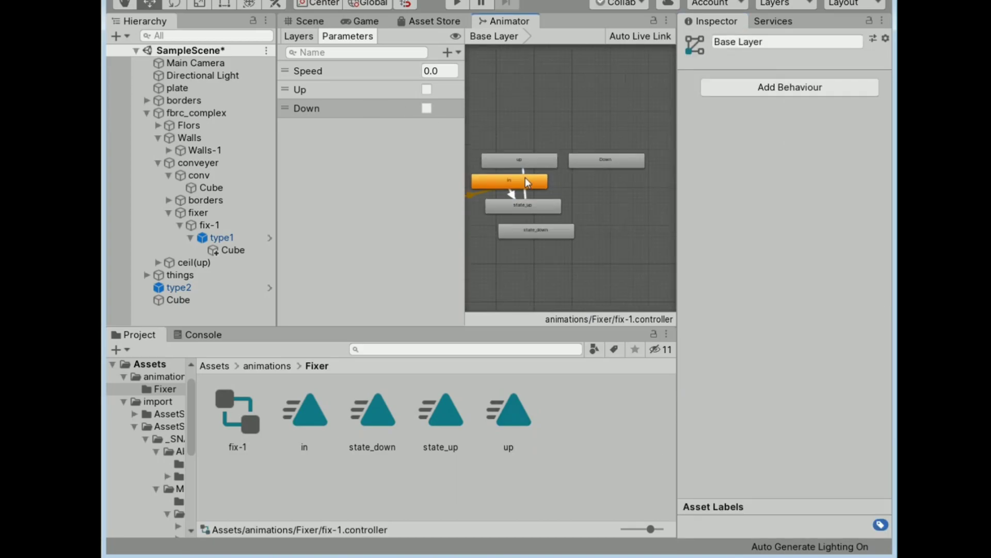
Delete the Up and Down parameters and add a trigger parameter named Change
right_click(525, 177)
left_click(310, 90)
key("Delete")
left_click(535, 288)
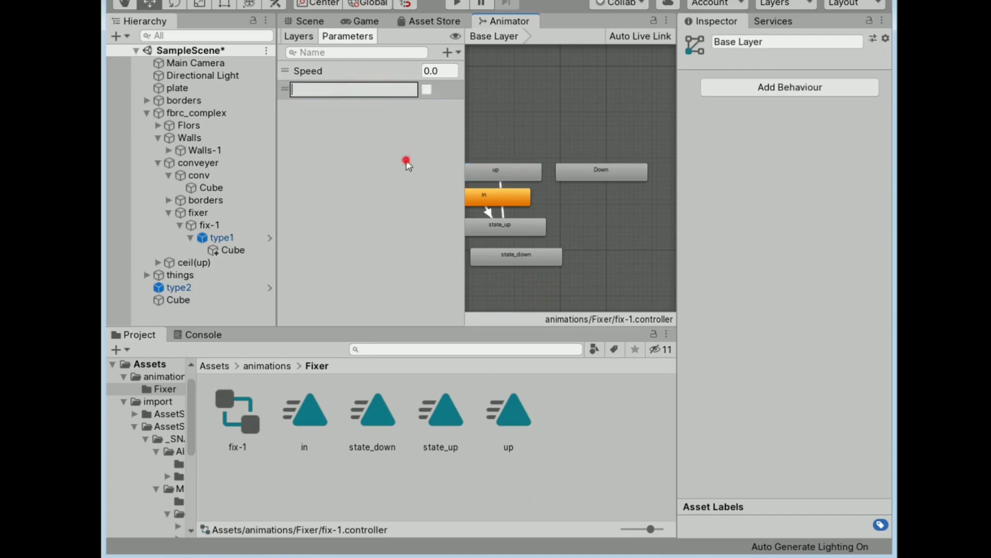
type("Change")
key("Return")
Turn off exit time on the state_up to up and in to state_up transitions, entering an exit time of 0
left_click(502, 212)
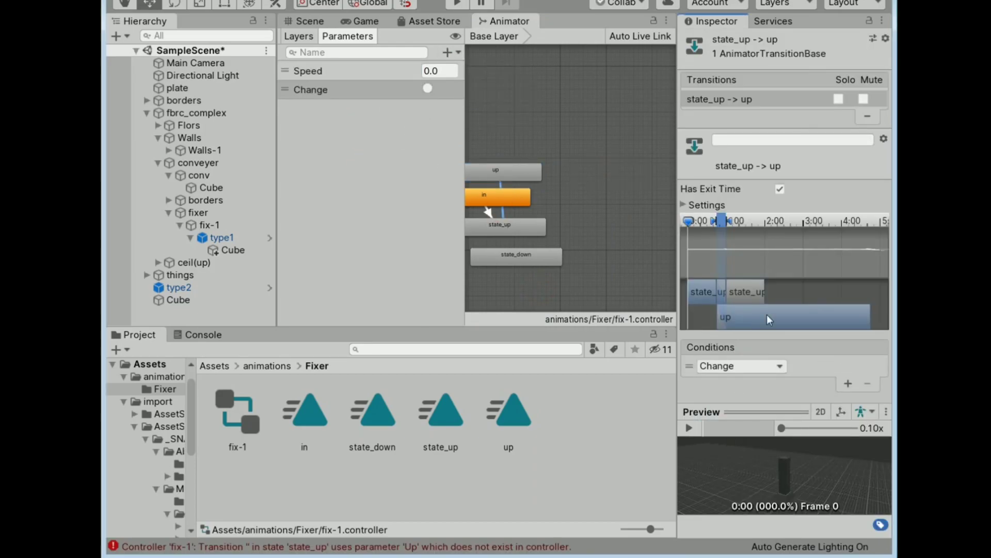
left_click(800, 209)
left_click(487, 209)
left_click(683, 205)
left_click(796, 220)
type("0")
left_click(795, 250)
left_click(780, 189)
left_click(684, 205)
Move the up state aside and create transitions from up to state_up and from state_down to up
left_click(514, 173)
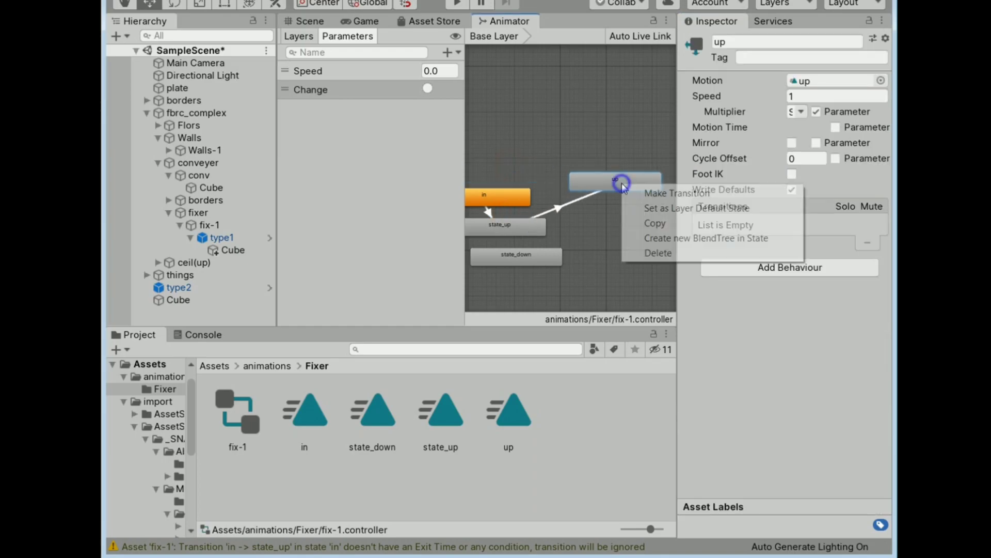
left_click(532, 225)
right_click(538, 257)
left_click(562, 267)
left_click(598, 183)
scroll(594, 191, "down", 1)
Add the Change condition to the state_down to up transition and create a transition from up to state_down
left_click(580, 219)
left_click(846, 383)
left_click(749, 371)
left_click(739, 391)
left_click(530, 249)
Enter an exit time of 0 for the up to state_up transition and turn off its exit time
left_click(570, 197)
left_click(683, 206)
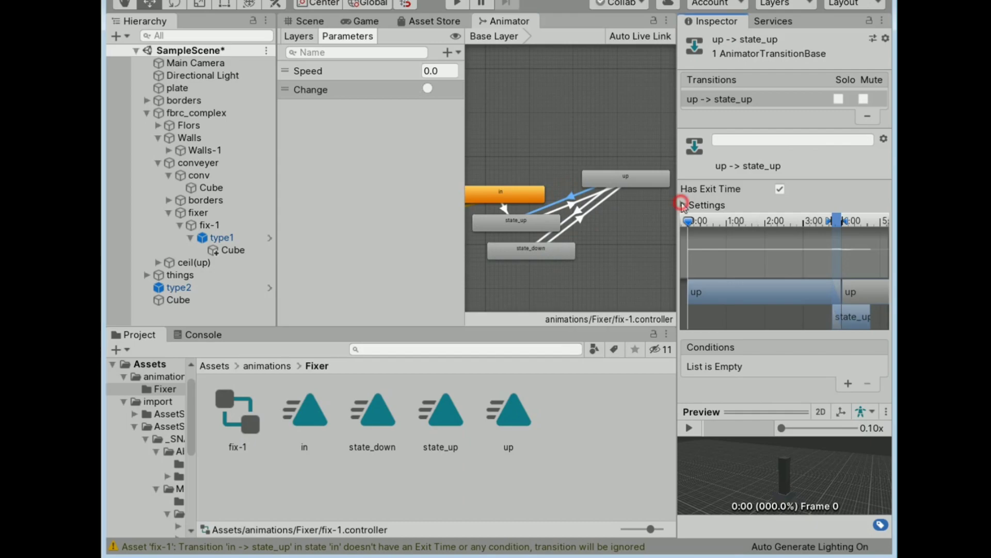
left_click(795, 215)
type("0")
key("Tab")
key("Tab")
key("BackSpace")
left_click(779, 189)
Turn off exit time on both transitions between the up and state_down states
left_click(578, 210)
left_click(779, 189)
left_click(580, 219)
left_click(578, 210)
left_click(780, 189)
left_click(800, 220)
key("BackSpace")
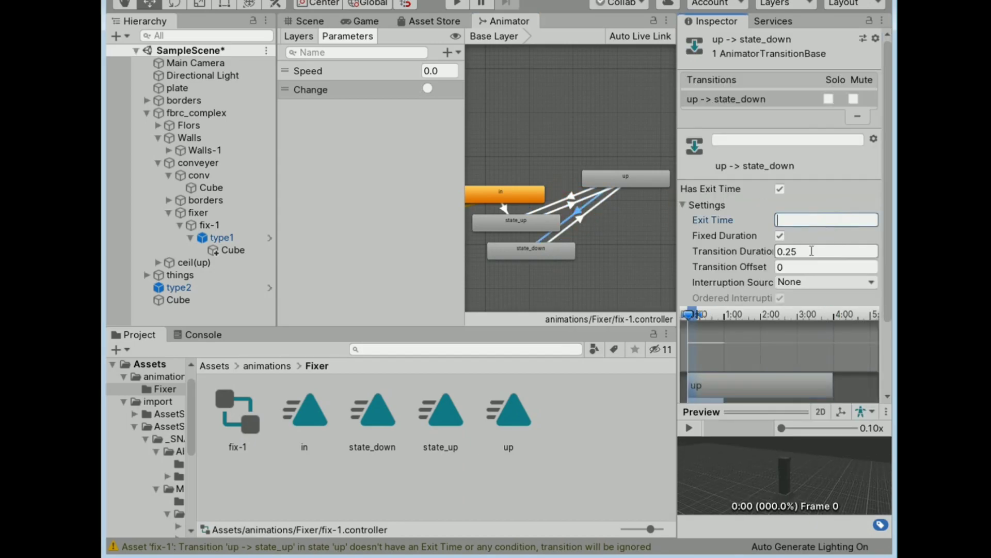
left_click(580, 219)
left_click(780, 190)
left_click(682, 205)
left_click(578, 211)
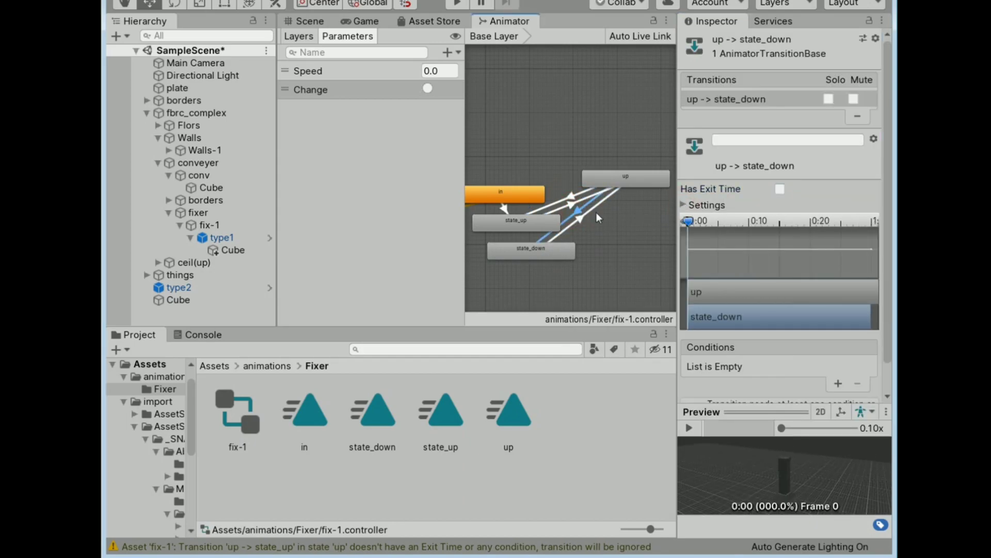
Spread the state_up and state_down states apart and rename the up state to Change
left_click_drag(531, 251, 635, 254)
left_click_drag(516, 223, 538, 276)
left_click(622, 179)
left_click(746, 43)
Arrange the states with Change above, state_up and state_down side by side beneath it, and in at the lower left
left_click_drag(587, 190, 579, 290)
left_click_drag(538, 274, 535, 243)
left_click_drag(517, 200, 477, 300)
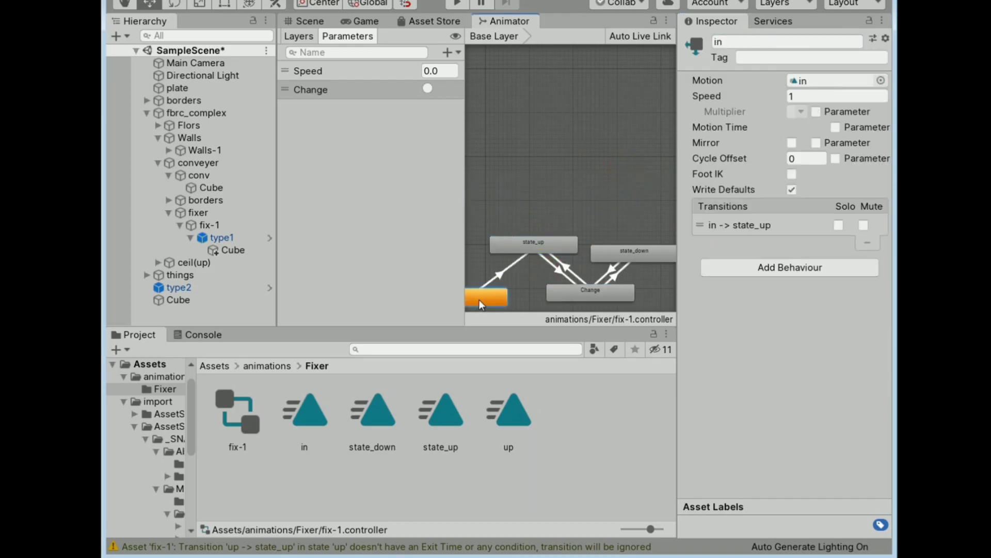
left_click_drag(590, 290, 589, 193)
left_click_drag(631, 250, 635, 243)
left_click(534, 226)
scroll(535, 225, "down", 2)
scroll(540, 242, "up", 5)
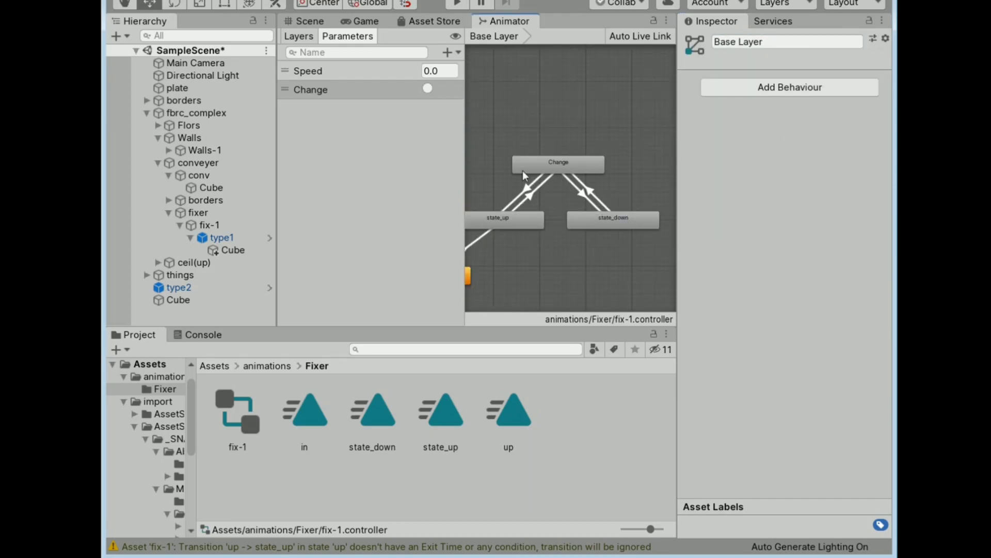
Check the settings of the in to state_up transition and clear the console messages
left_click(488, 243)
left_click(472, 260)
left_click(684, 205)
left_click(683, 205)
left_click(203, 334)
left_click(134, 335)
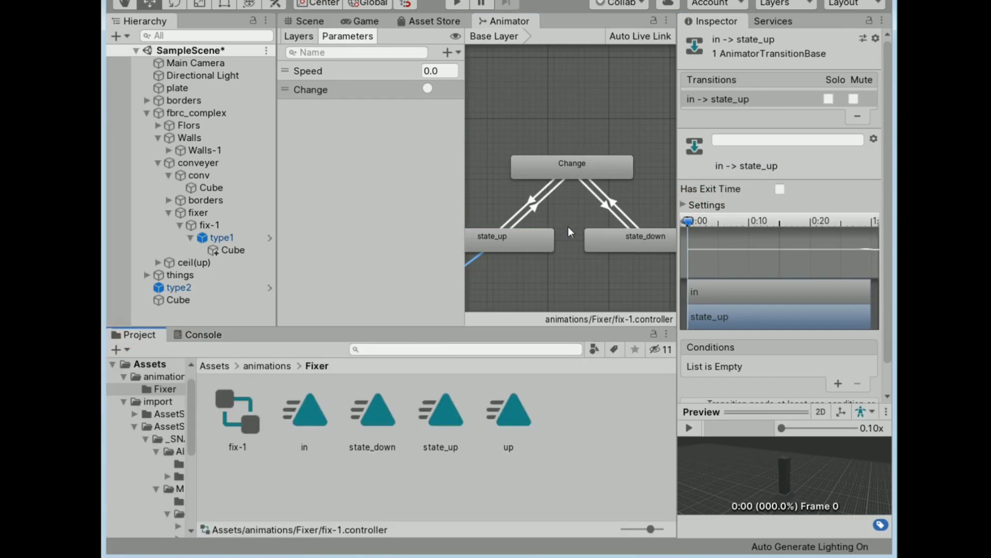
Inspect the transition from Change to state_down and add a bool parameter named Ch_to_up
scroll(568, 227, "down", 2)
left_click(612, 235)
left_click(602, 218)
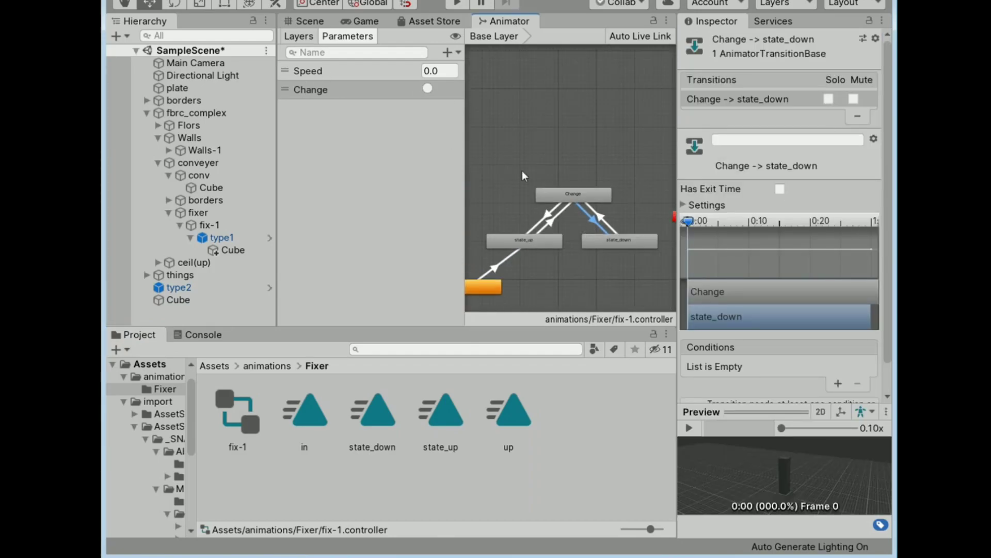
left_click(603, 221)
left_click(588, 216)
left_click(448, 52)
left_click(472, 102)
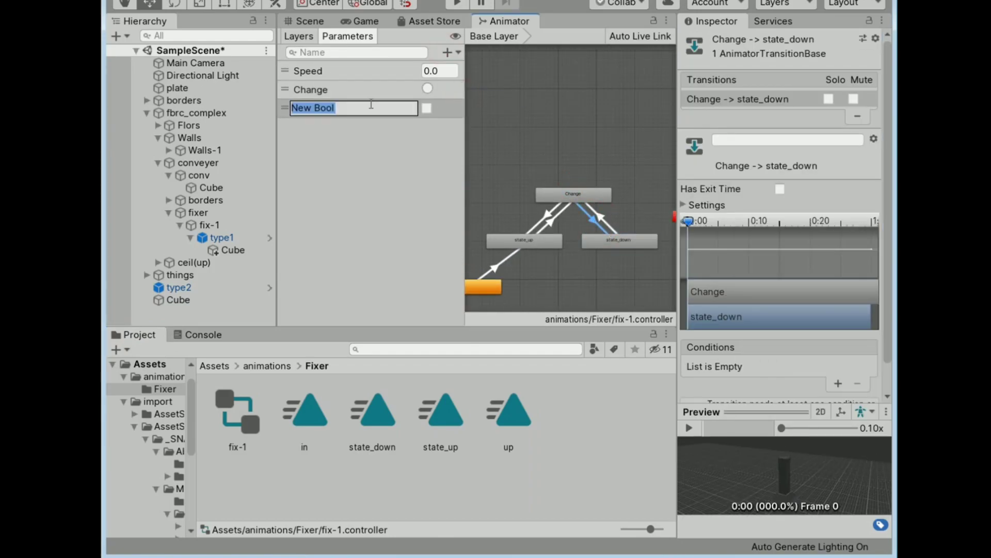
type("Ch_to_up")
Add conditions to the Change to state_down and Change to state_up transitions, using Ch_to_up for the latter
left_click(838, 383)
left_click(540, 218)
left_click(838, 383)
left_click(741, 365)
left_click(723, 443)
scroll(519, 224, "up", 1)
left_click(541, 221)
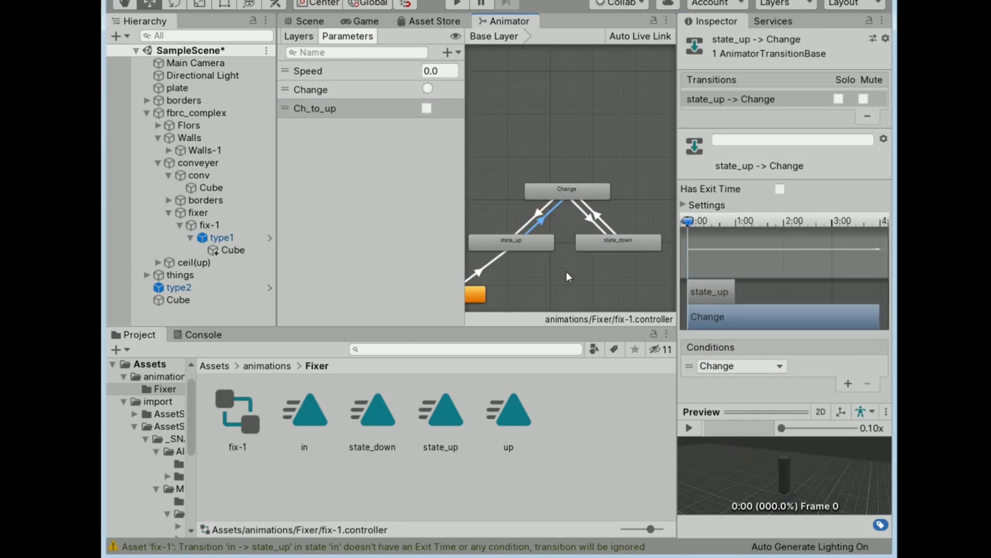
left_click(533, 249)
scroll(548, 253, "up", 1)
left_click(597, 276)
scroll(534, 248, "down", 1)
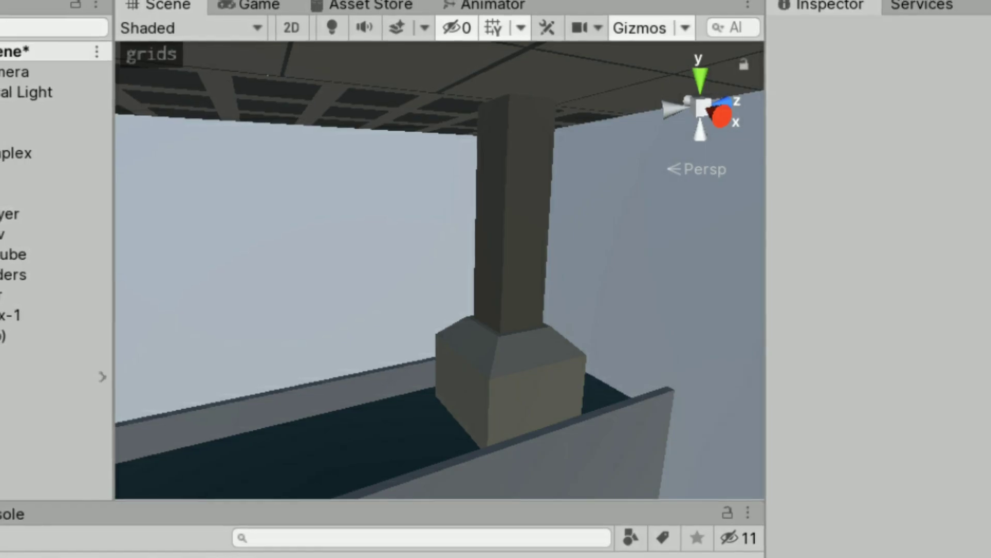